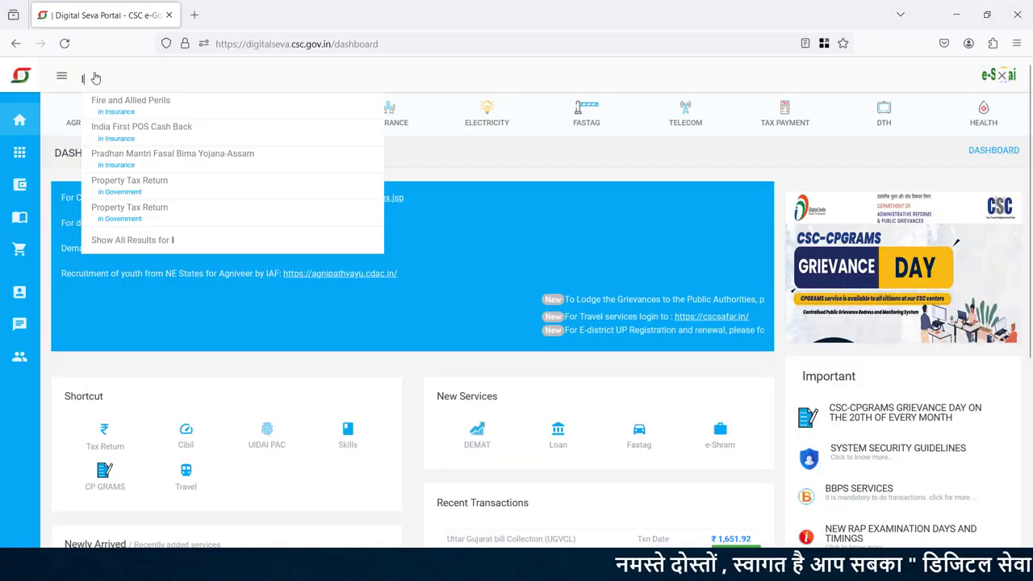
- Search 'loan' on the Digital Seva dashboard and open Loan Bazar in a new tab
{"action": "type", "text": "oan"}
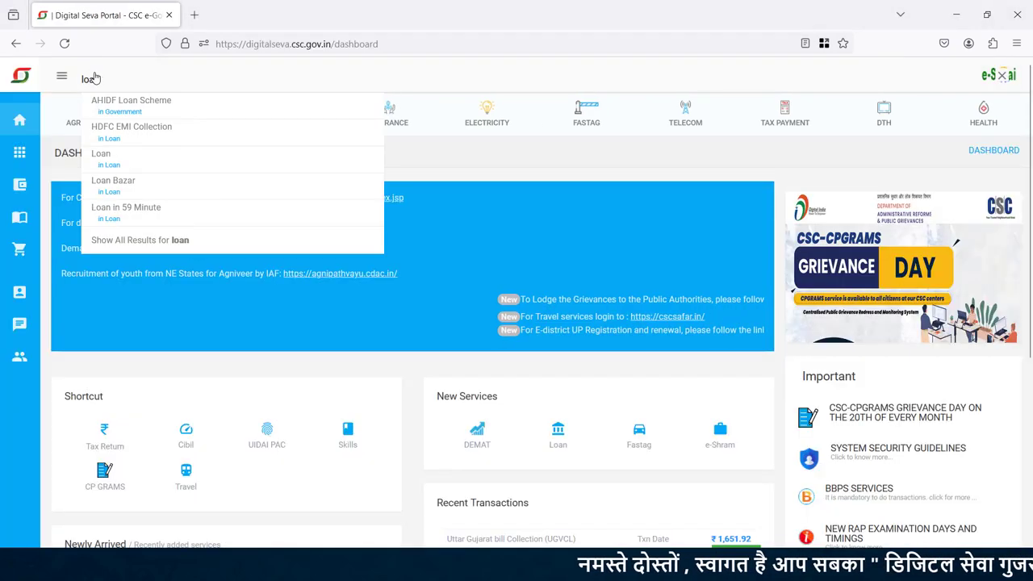
{"action": "left_click", "coordinate": [152, 187]}
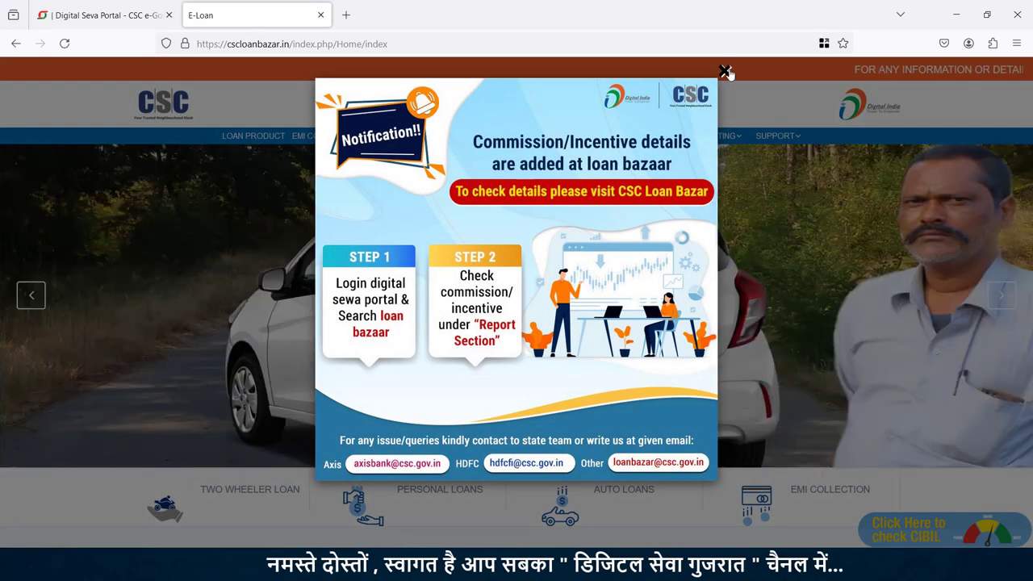
- Dismiss the popup, go to DEPOSIT > BAJAJ > FIXED DEPOSIT, and choose Book a Case
{"action": "left_click", "coordinate": [724, 71]}
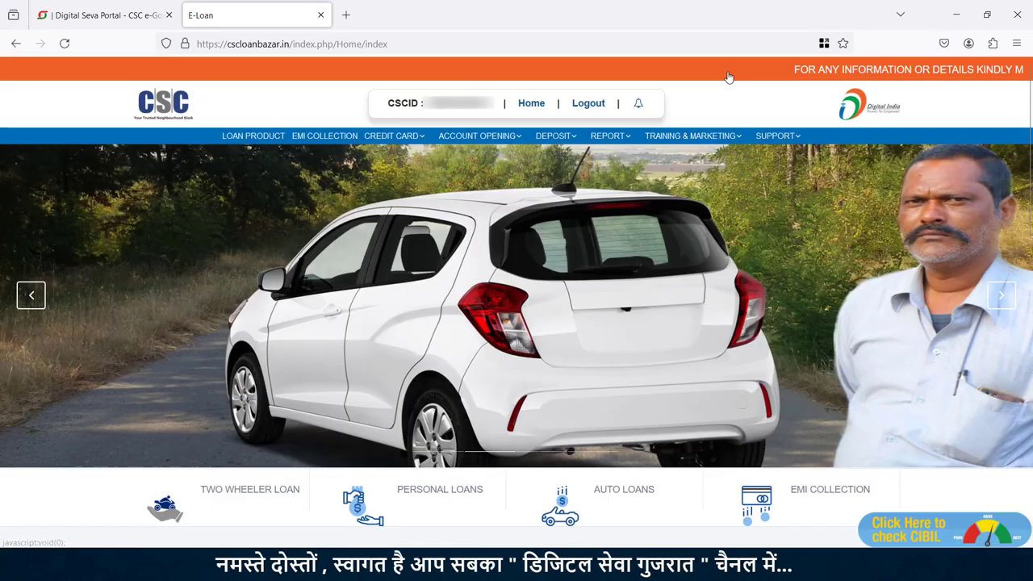
{"action": "mouse_move", "coordinate": [559, 139]}
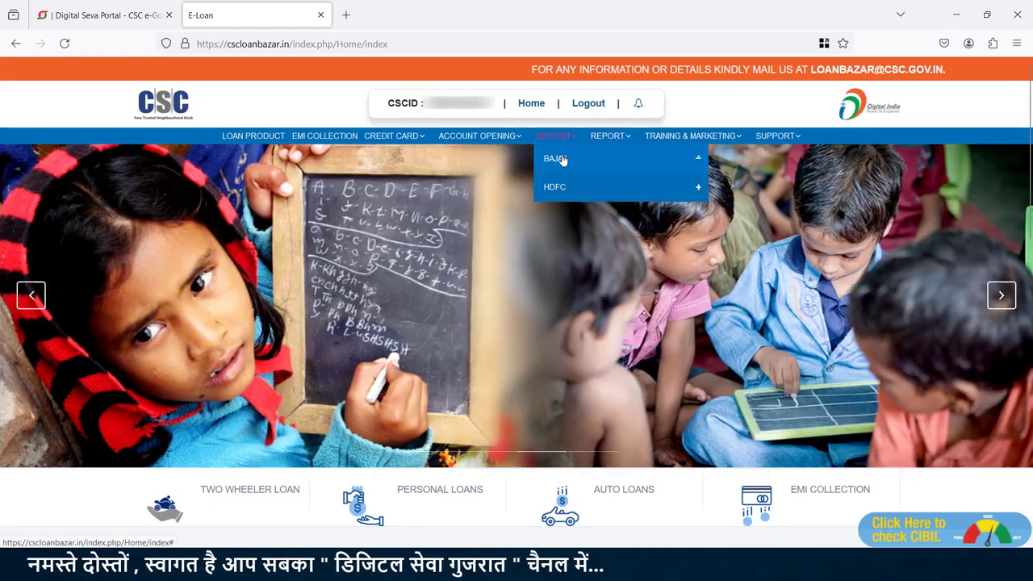
{"action": "mouse_move", "coordinate": [553, 158]}
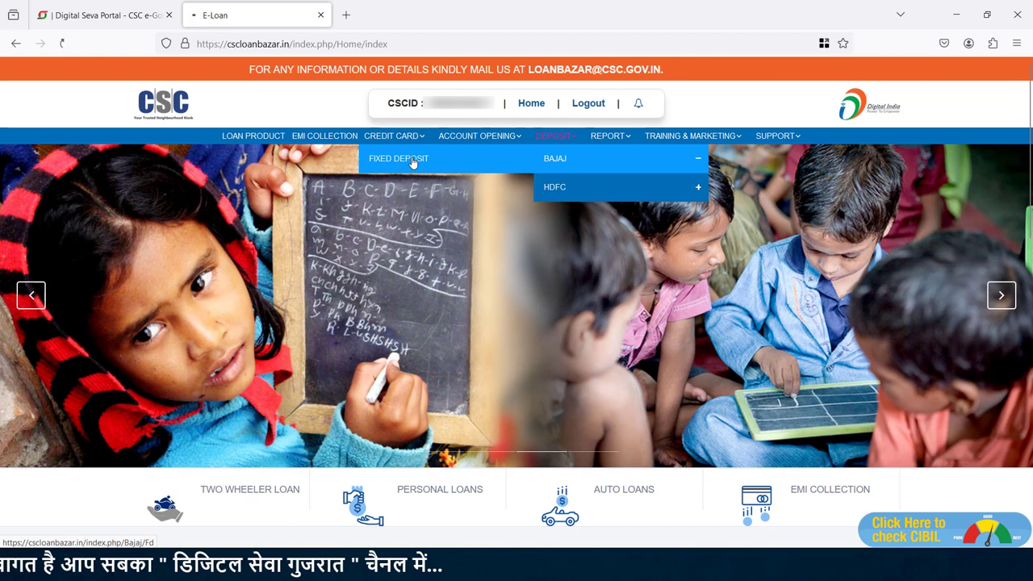
{"action": "left_click", "coordinate": [438, 159]}
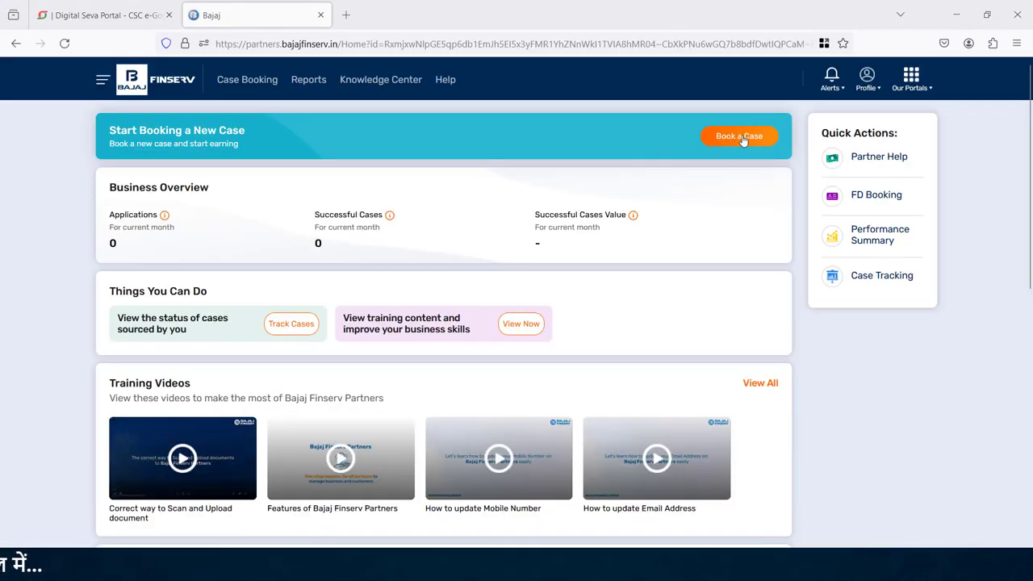
{"action": "left_click", "coordinate": [740, 136]}
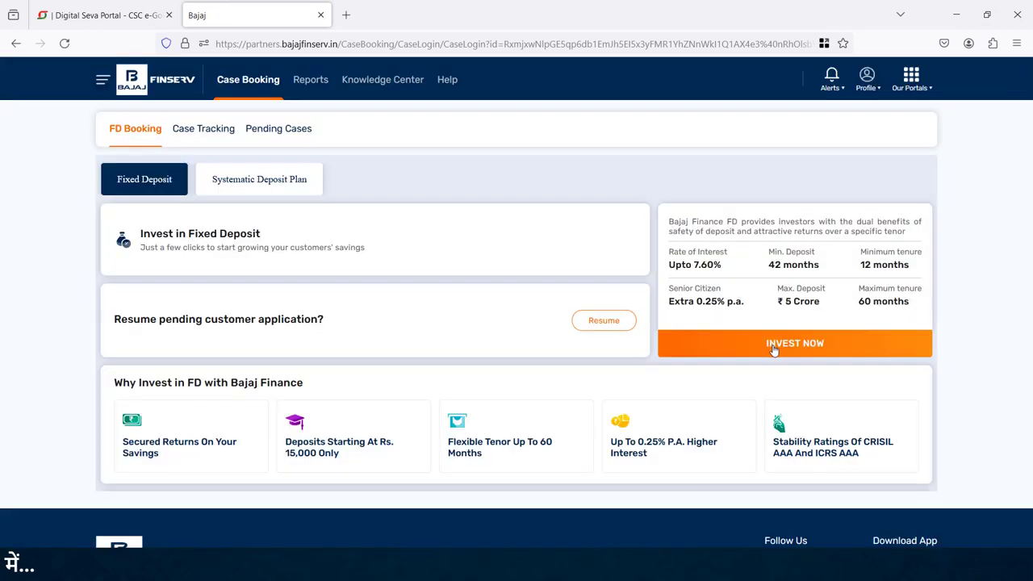
- Start an FD investment, review the FD rate tables, then start the investment again
{"action": "left_click", "coordinate": [773, 345]}
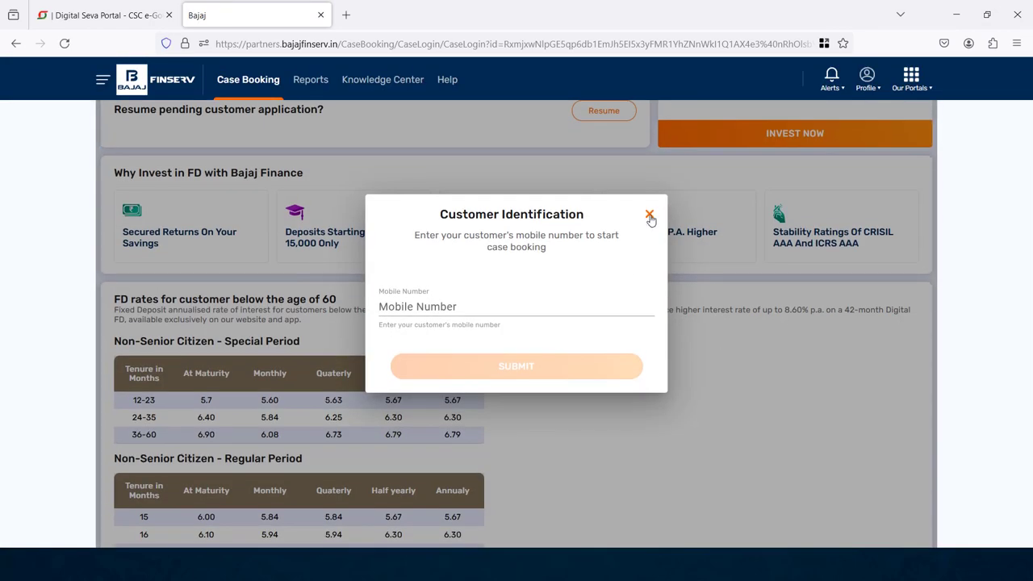
{"action": "left_click", "coordinate": [649, 215]}
{"action": "scroll", "coordinate": [279, 224], "scroll_direction": "down", "scroll_amount": 3}
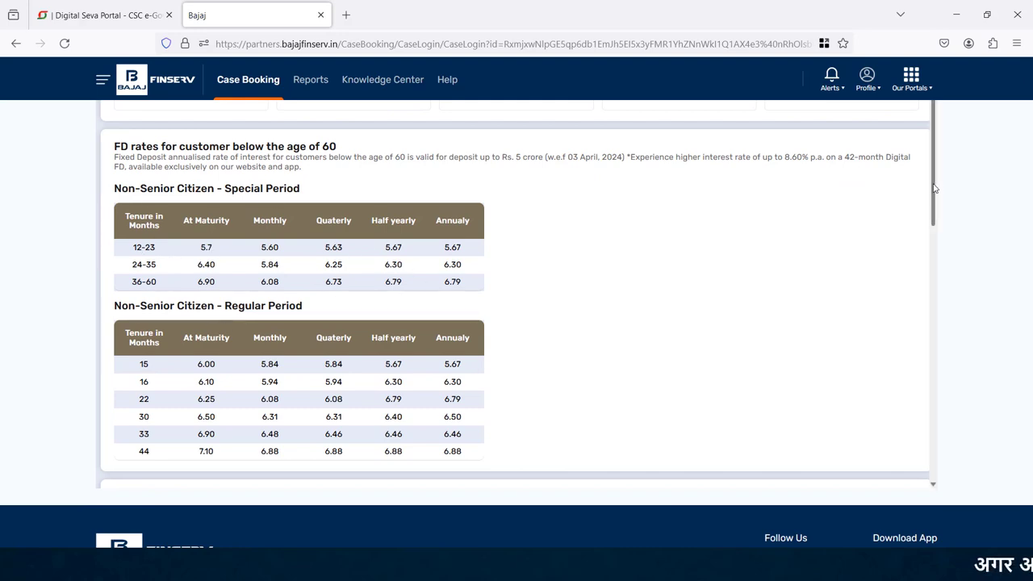
{"action": "scroll", "coordinate": [933, 188], "scroll_direction": "down", "scroll_amount": 7}
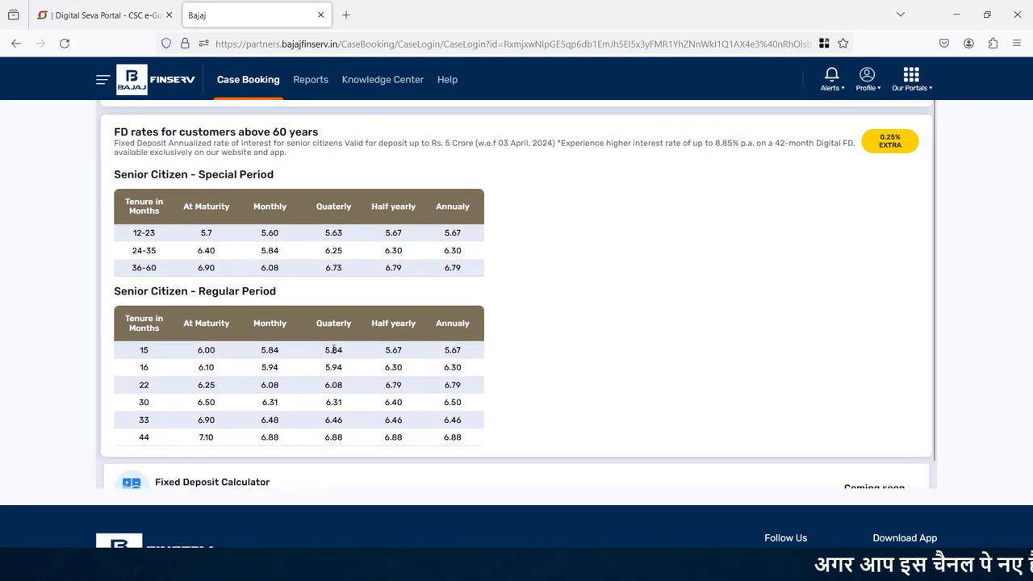
{"action": "scroll", "coordinate": [1021, 141], "scroll_direction": "up", "scroll_amount": 7}
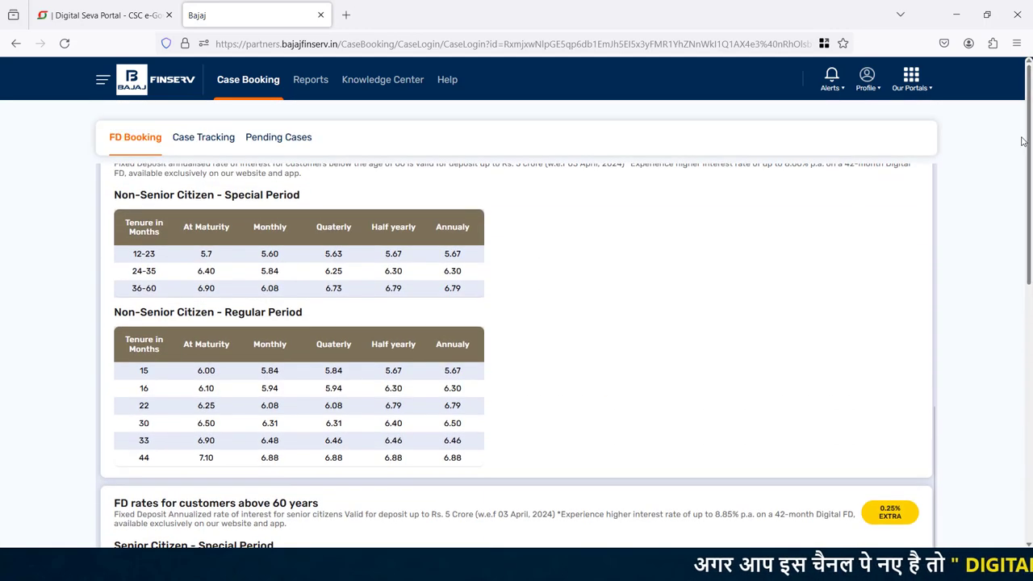
{"action": "scroll", "coordinate": [1022, 141], "scroll_direction": "up", "scroll_amount": 5}
{"action": "left_click", "coordinate": [793, 305]}
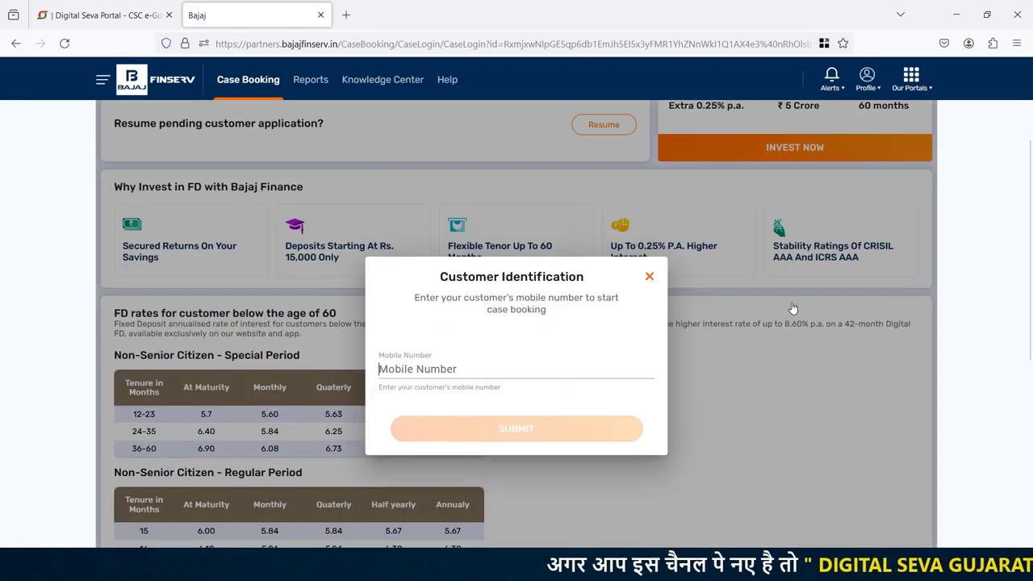
{"action": "scroll", "coordinate": [793, 308], "scroll_direction": "down", "scroll_amount": 1}
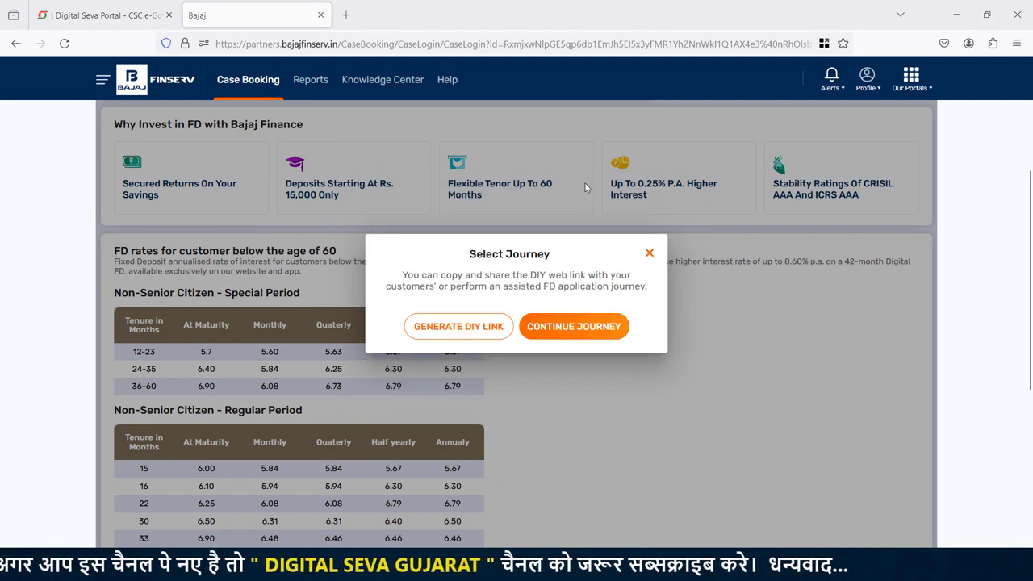
- Continue the assisted FD application and select Custom tenure for the Rs.15,000 deposit
{"action": "left_click", "coordinate": [588, 328]}
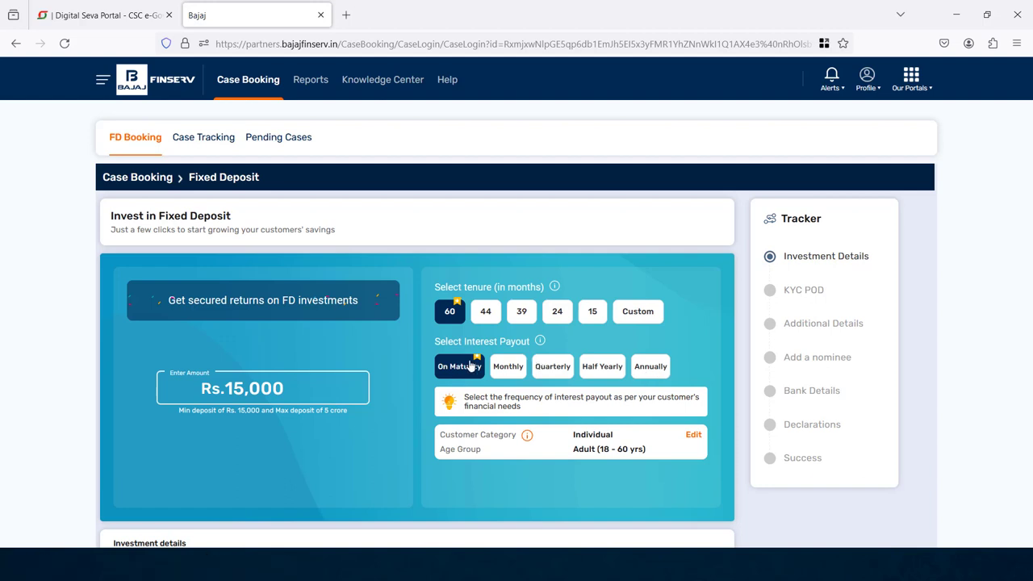
{"action": "left_click", "coordinate": [635, 314]}
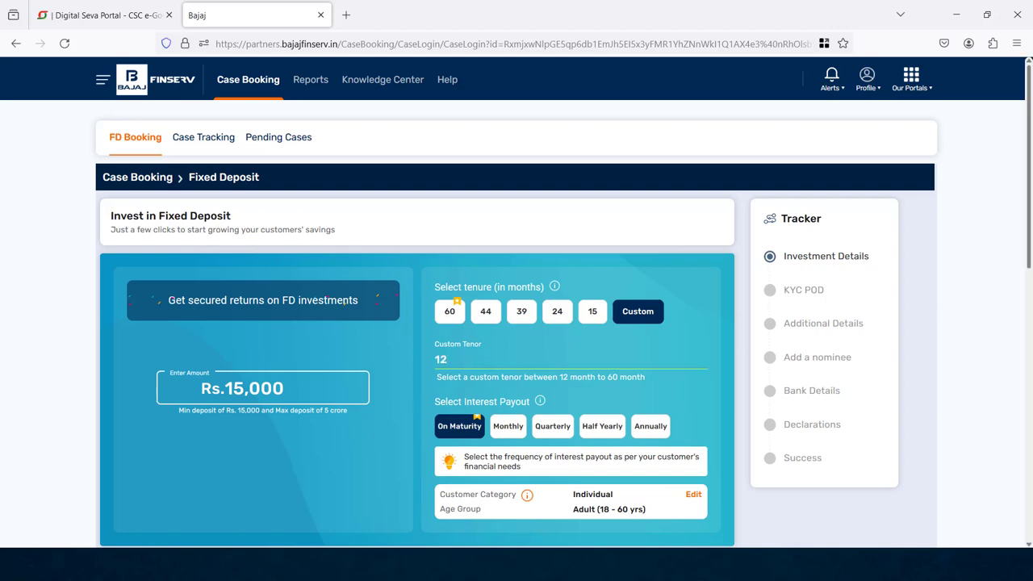
{"action": "scroll", "coordinate": [1030, 255], "scroll_direction": "down", "scroll_amount": 2}
{"action": "left_click_drag", "start_coordinate": [1031, 255], "coordinate": [1030, 337]}
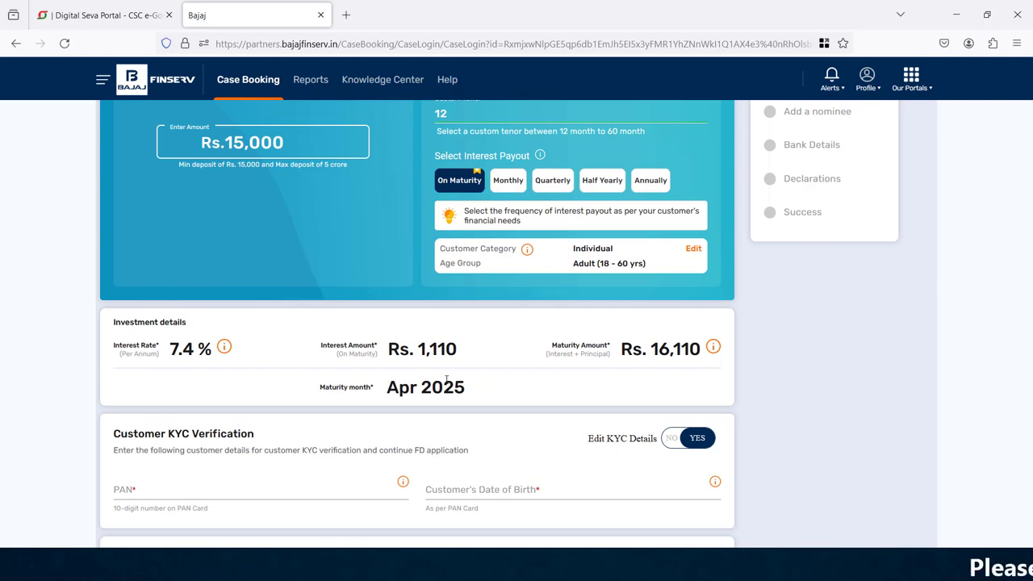
- Change the custom tenor to 24 months and begin the customer's PAN entry
{"action": "left_click", "coordinate": [434, 113]}
{"action": "key", "text": "Delete"}
{"action": "type", "text": "4"}
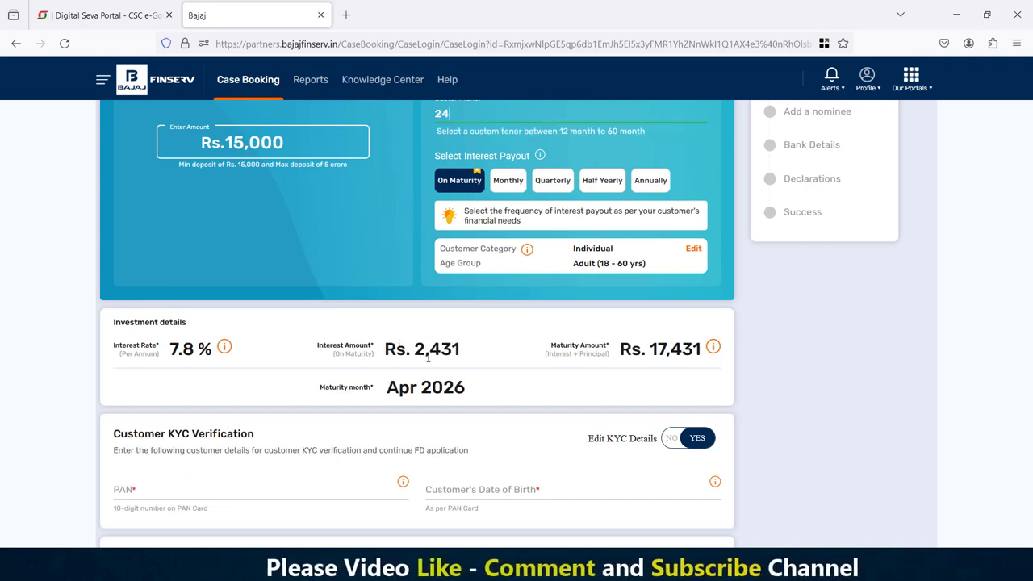
{"action": "scroll", "coordinate": [355, 333], "scroll_direction": "down", "scroll_amount": 3}
{"action": "left_click", "coordinate": [186, 257]}
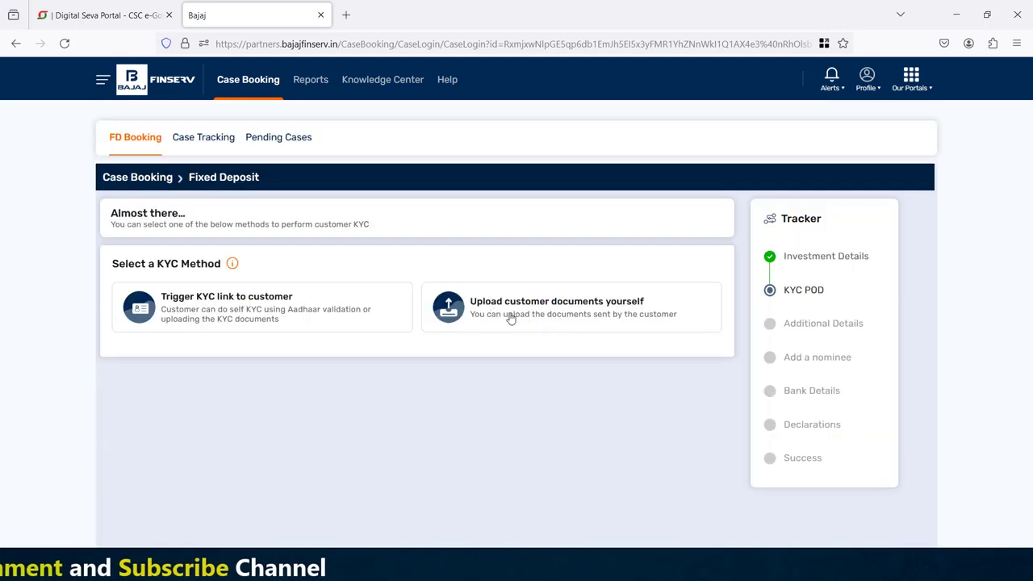
- Upload the customer documents yourself, using PASSPORT PHOTO.jpg as photo and PANCARD.jpg as PAN
{"action": "left_click", "coordinate": [510, 319]}
{"action": "left_click", "coordinate": [181, 347]}
{"action": "left_click", "coordinate": [57, 152]}
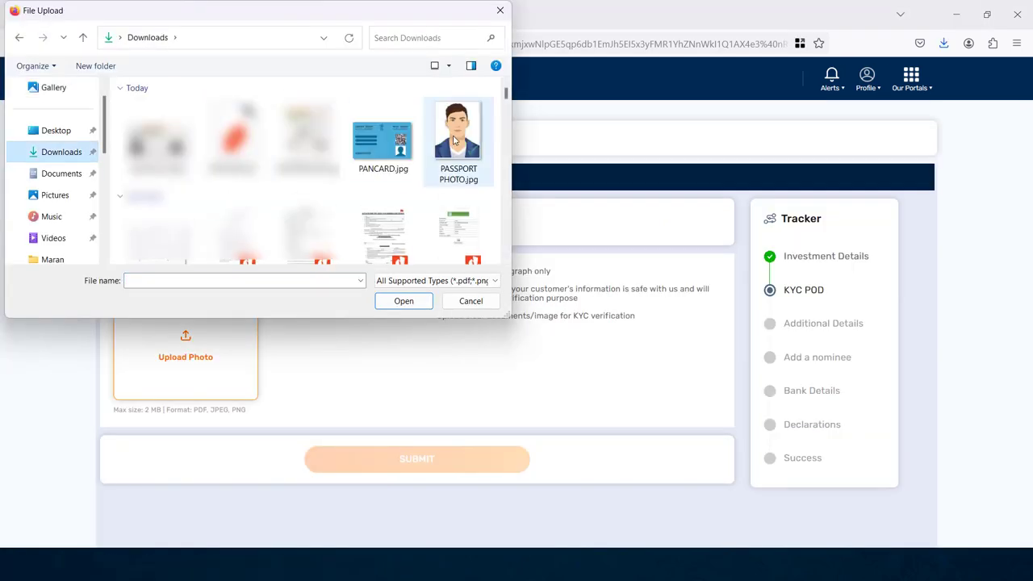
{"action": "double_click", "coordinate": [436, 151]}
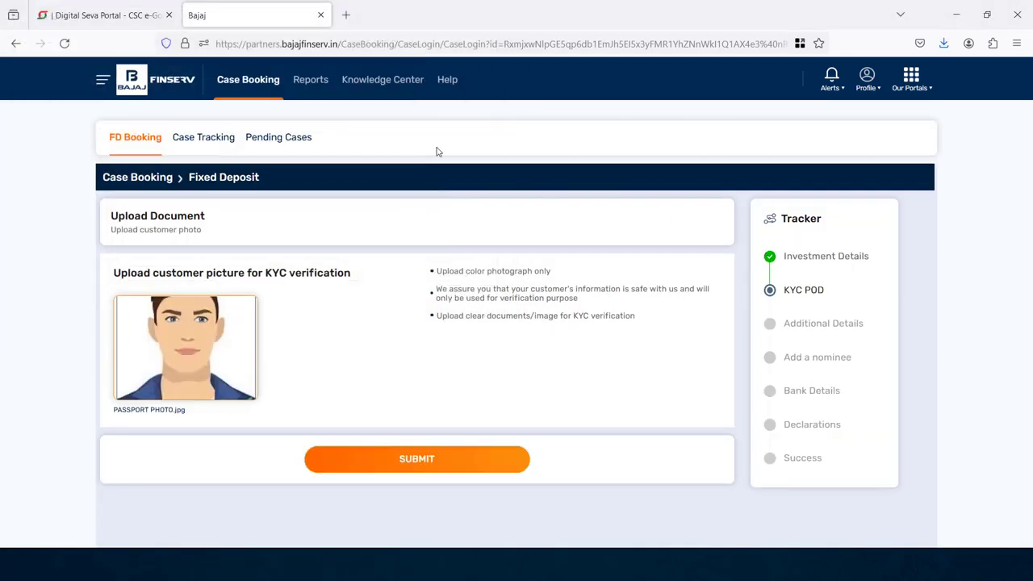
{"action": "left_click", "coordinate": [420, 460]}
{"action": "left_click", "coordinate": [194, 416]}
{"action": "double_click", "coordinate": [384, 145]}
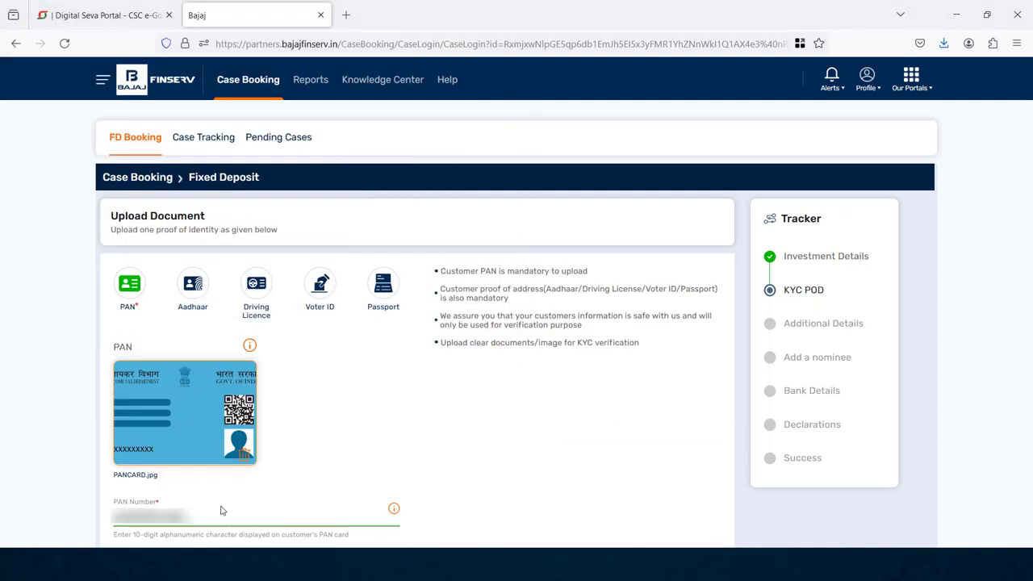
- Upload Aadharcard.jpg as the Aadhaar front and back, enter the Aadhaar number, and submit KYC
{"action": "left_click", "coordinate": [192, 284]}
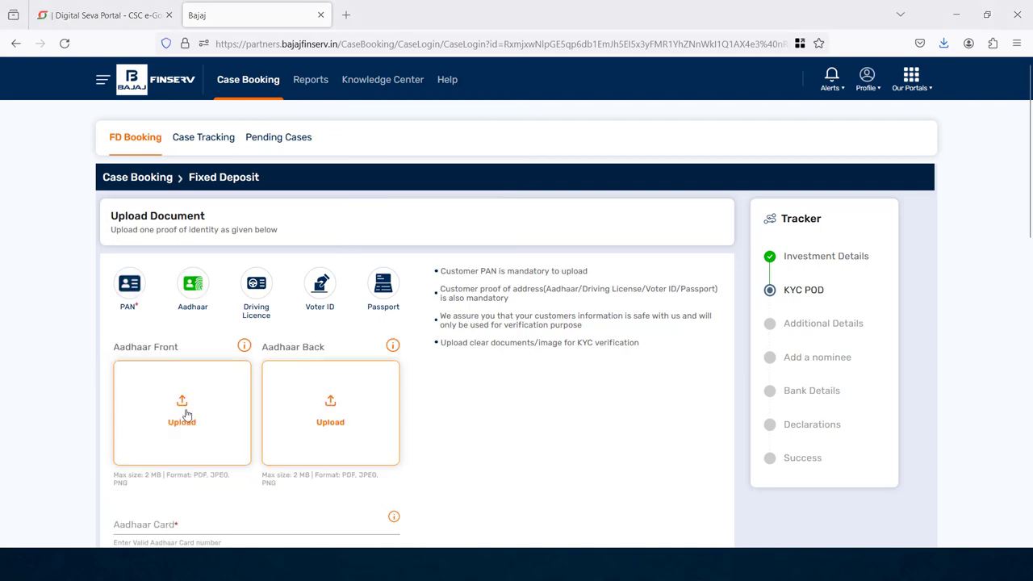
{"action": "left_click", "coordinate": [185, 414]}
{"action": "double_click", "coordinate": [156, 137]}
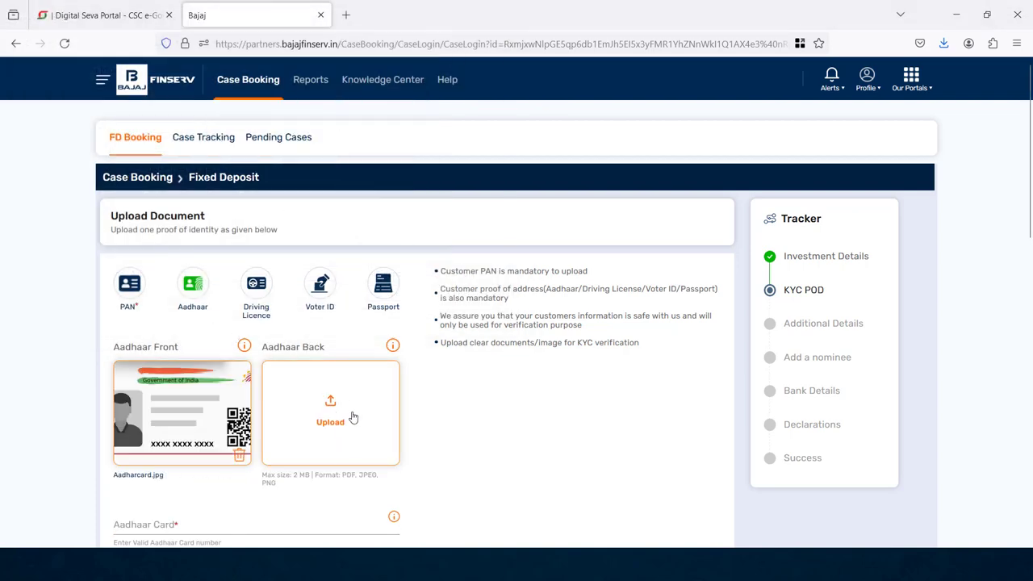
{"action": "left_click", "coordinate": [339, 425]}
{"action": "double_click", "coordinate": [156, 138]}
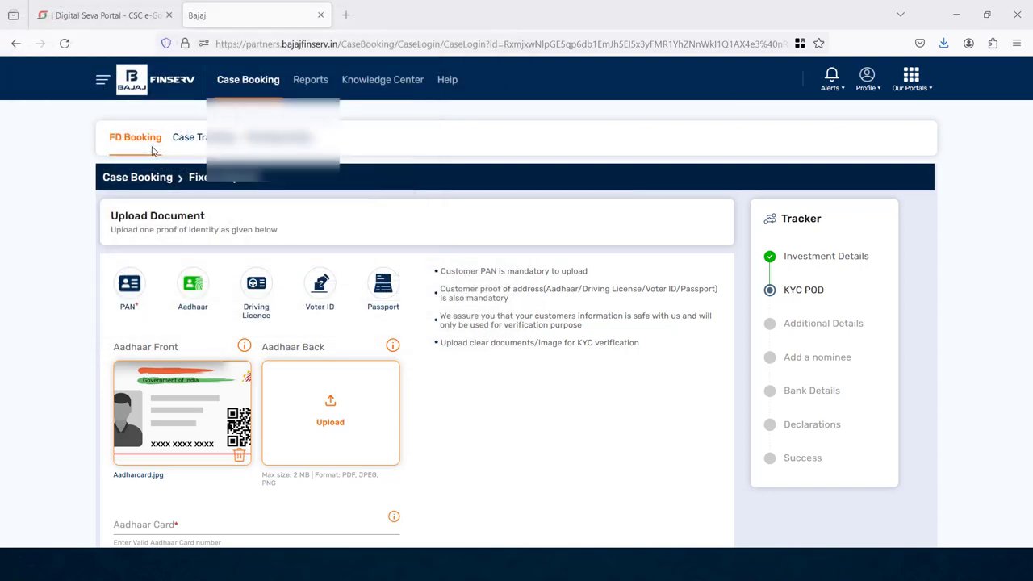
{"action": "scroll", "coordinate": [319, 403], "scroll_direction": "down", "scroll_amount": 2}
{"action": "left_click", "coordinate": [229, 410]}
{"action": "type", "text": "64"}
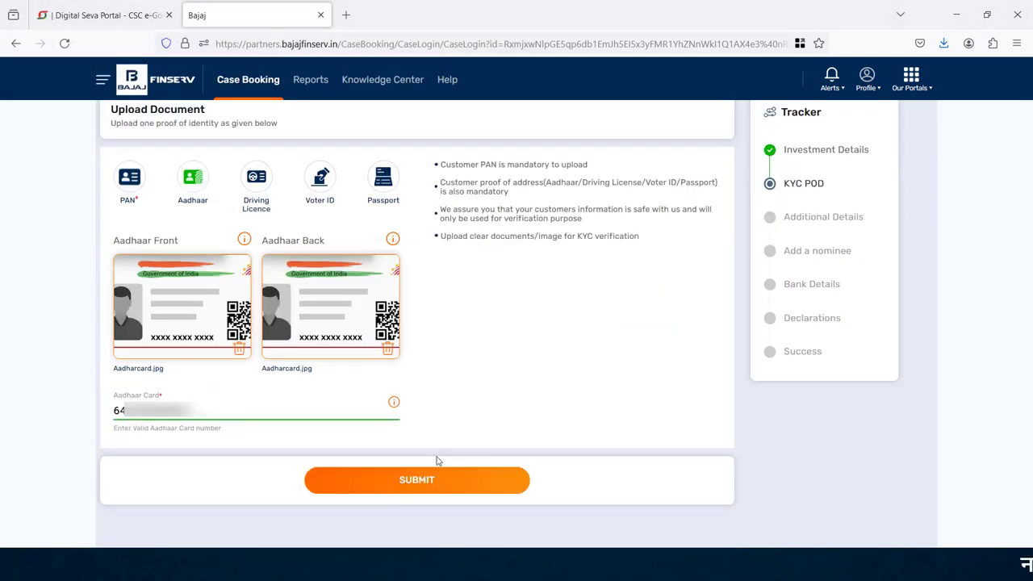
{"action": "left_click", "coordinate": [435, 482]}
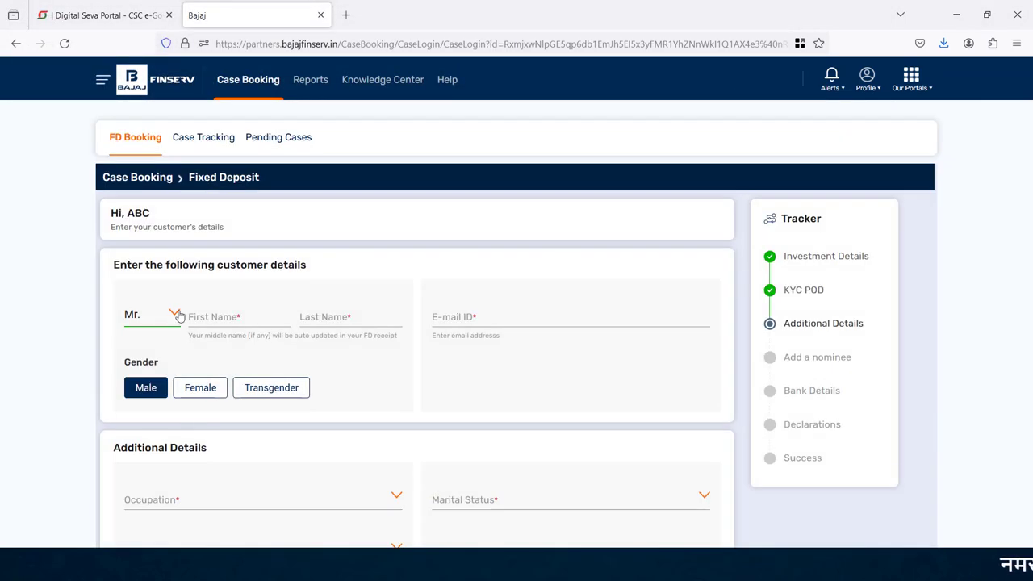
{"action": "left_click", "coordinate": [175, 314]}
- Set occupation Self Employed, marital status Married and annual income Upto 15Lacs
{"action": "left_click", "coordinate": [330, 318]}
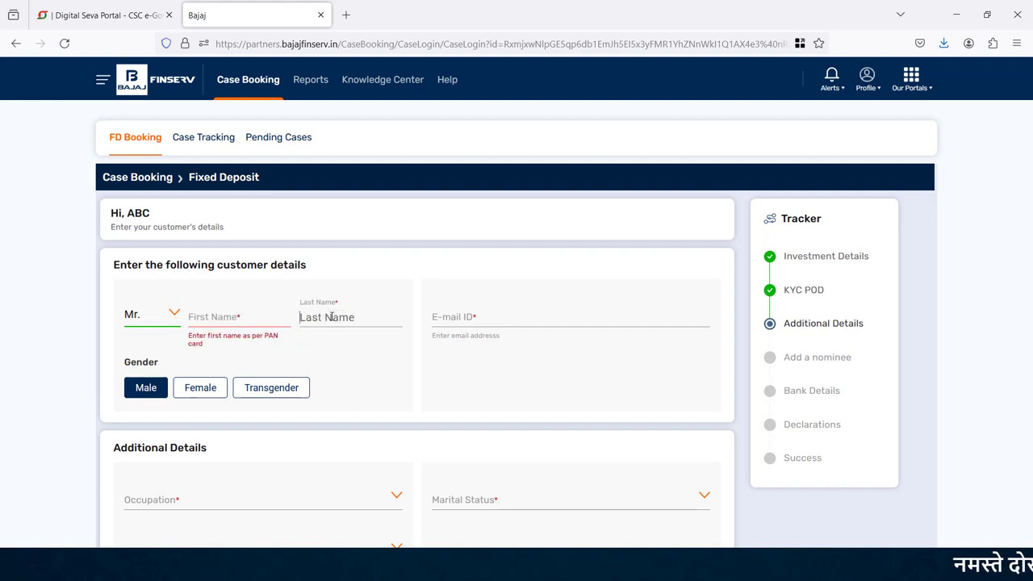
{"action": "left_click", "coordinate": [475, 317]}
{"action": "left_click", "coordinate": [347, 380]}
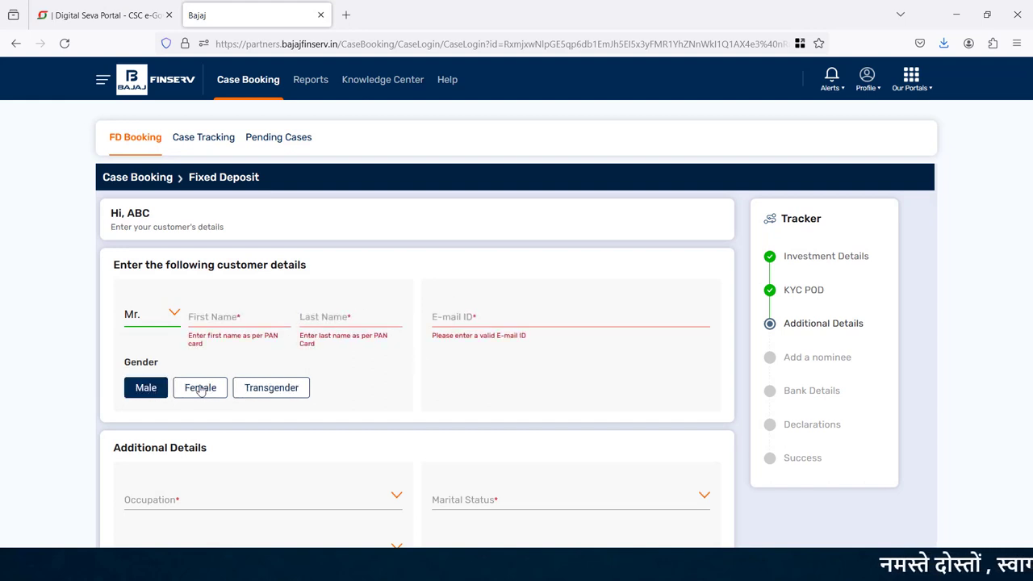
{"action": "scroll", "coordinate": [408, 219], "scroll_direction": "down", "scroll_amount": 3}
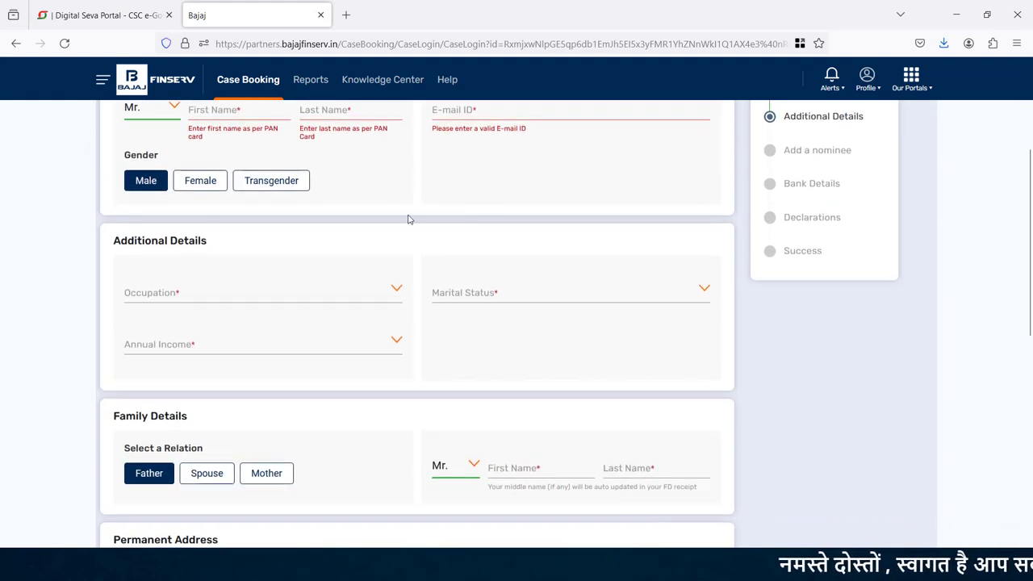
{"action": "left_click", "coordinate": [162, 301]}
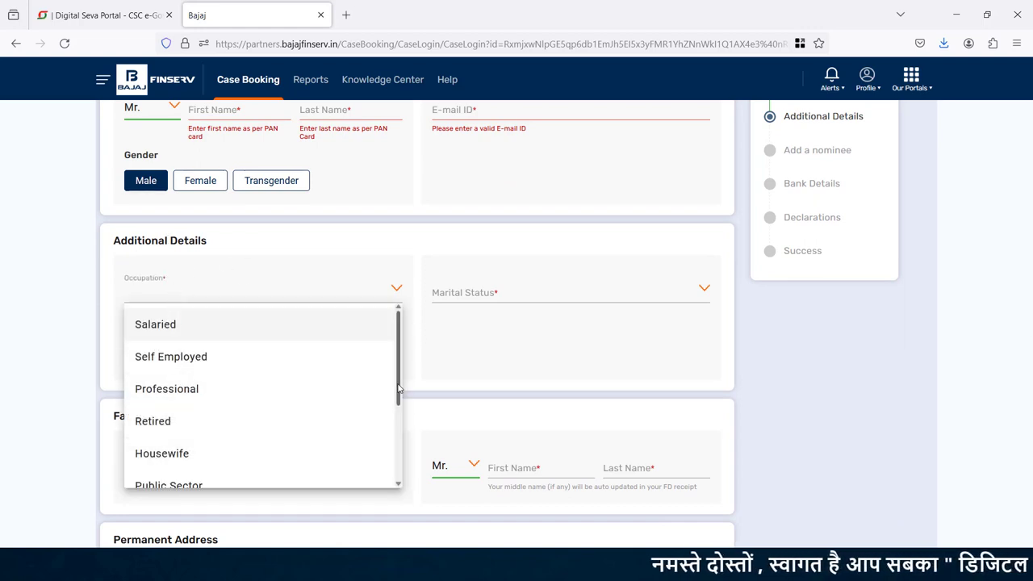
{"action": "scroll", "coordinate": [388, 420], "scroll_direction": "down", "scroll_amount": 2}
{"action": "scroll", "coordinate": [389, 420], "scroll_direction": "up", "scroll_amount": 2}
{"action": "left_click", "coordinate": [214, 357]}
{"action": "left_click", "coordinate": [484, 288]}
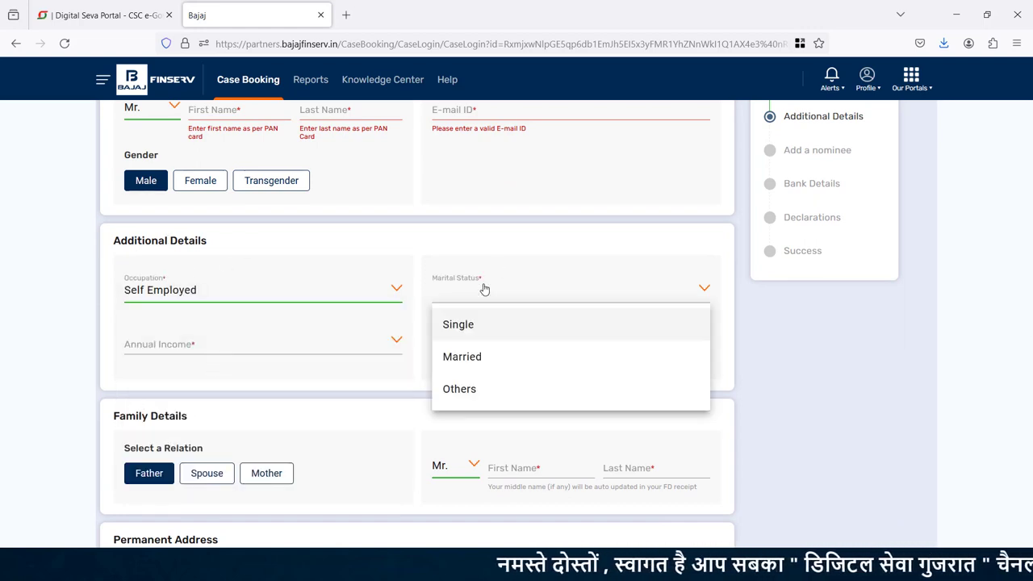
{"action": "left_click", "coordinate": [472, 357]}
{"action": "left_click", "coordinate": [231, 342]}
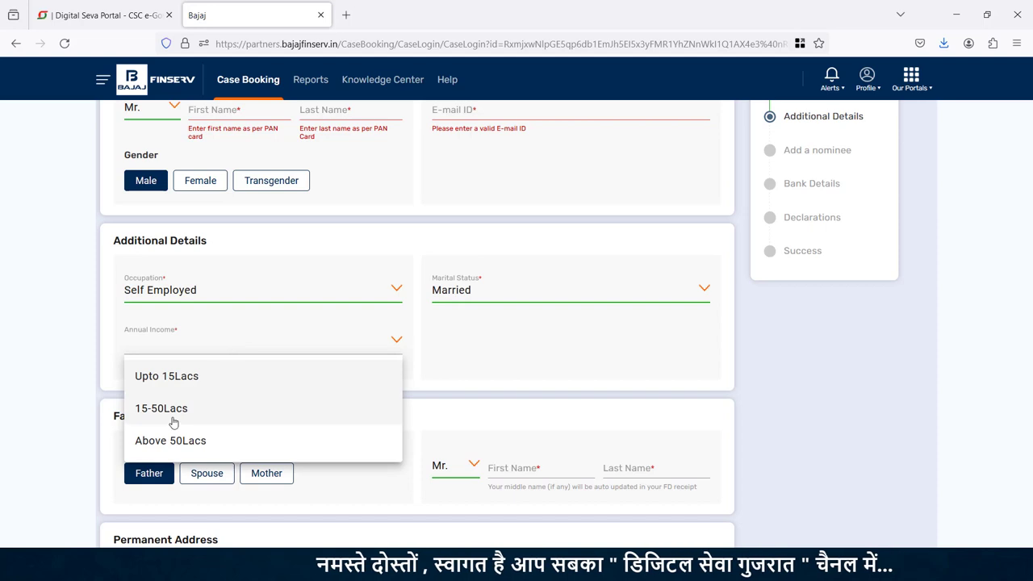
{"action": "left_click", "coordinate": [168, 376]}
- Keep the family relation as Father and fill in the father's name
{"action": "scroll", "coordinate": [226, 267], "scroll_direction": "down", "scroll_amount": 3}
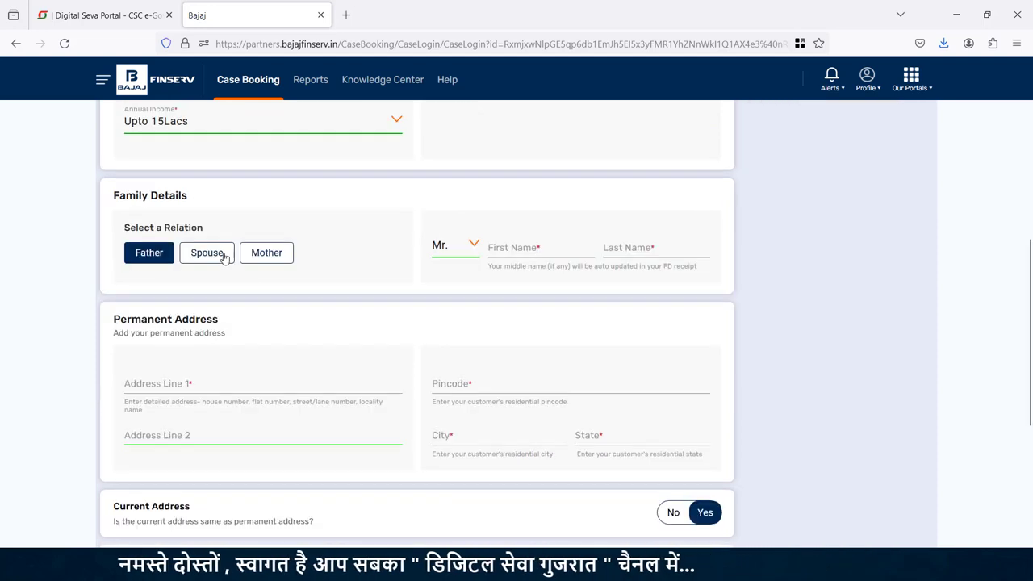
{"action": "left_click", "coordinate": [207, 254]}
{"action": "left_click", "coordinate": [273, 256]}
{"action": "left_click", "coordinate": [147, 255]}
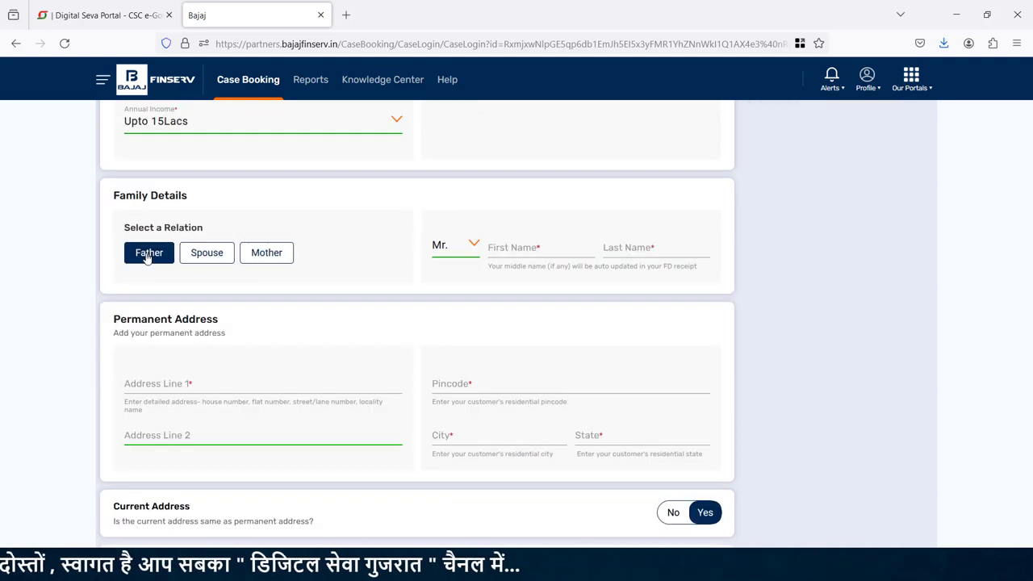
{"action": "left_click", "coordinate": [535, 246]}
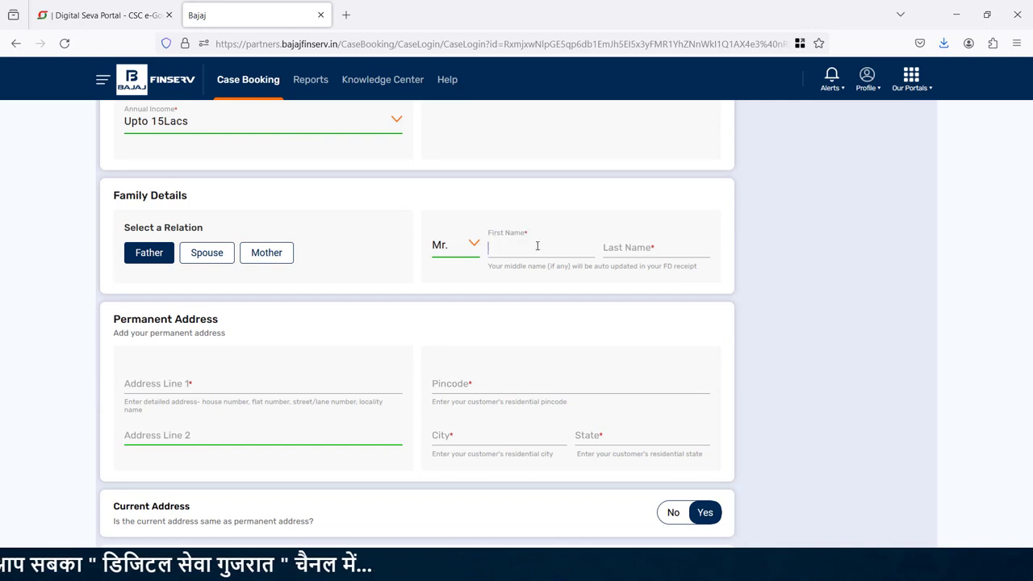
{"action": "left_click", "coordinate": [619, 247]}
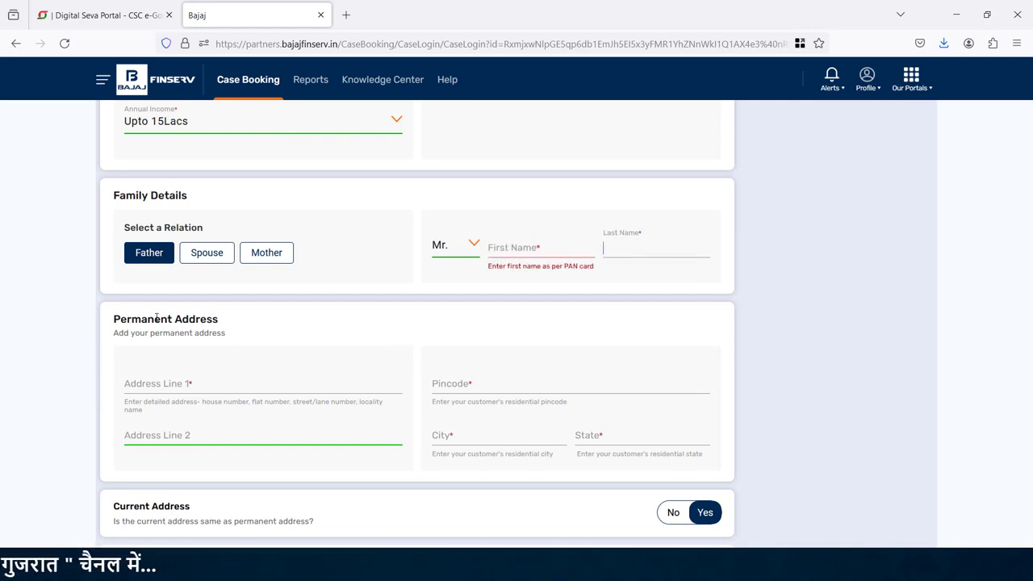
- Enter the permanent address with pincode 383001, keep current address the same, and proceed
{"action": "left_click", "coordinate": [170, 383]}
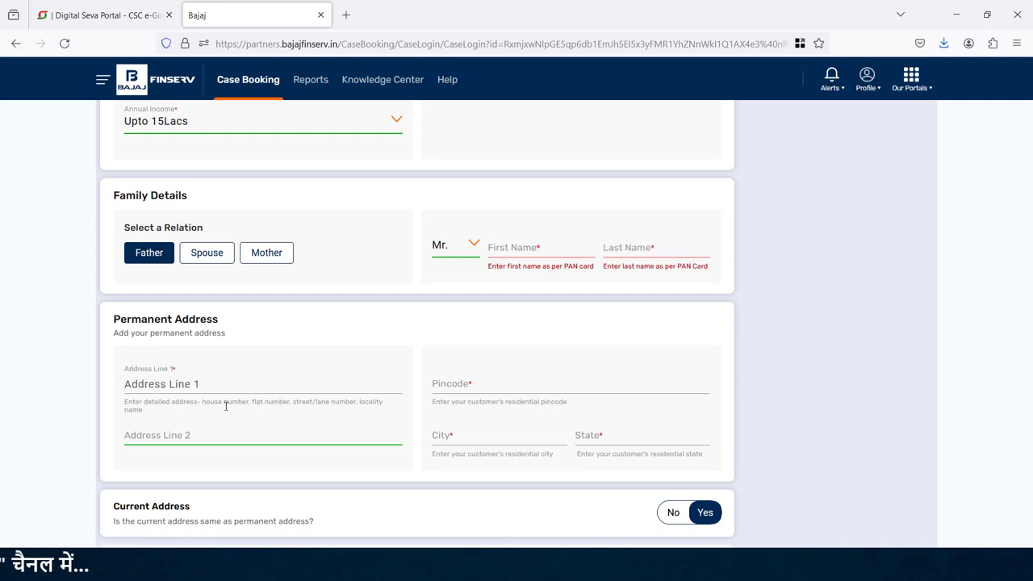
{"action": "left_click", "coordinate": [215, 434]}
{"action": "left_click", "coordinate": [551, 381]}
{"action": "type", "text": "383"}
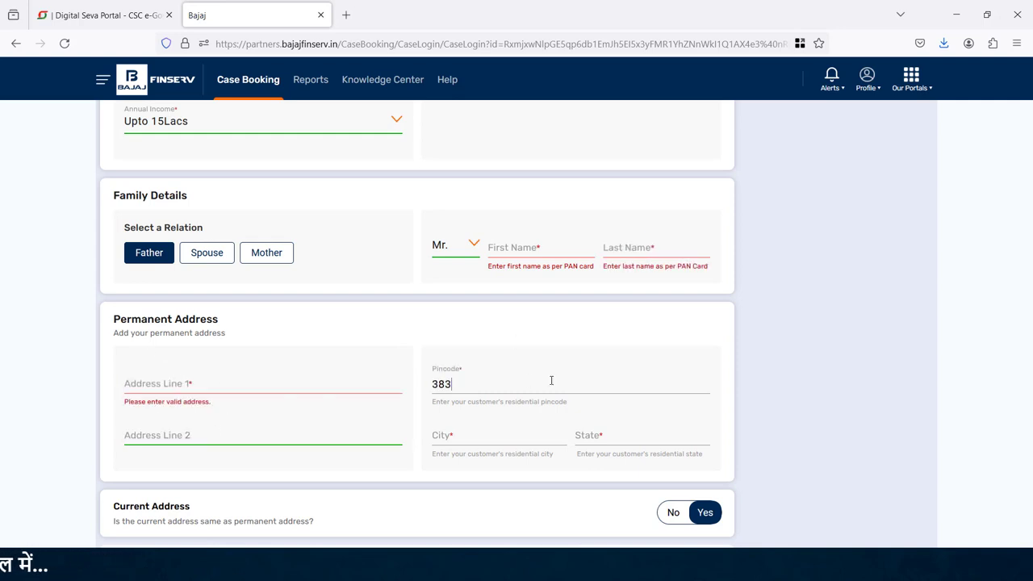
{"action": "type", "text": "001"}
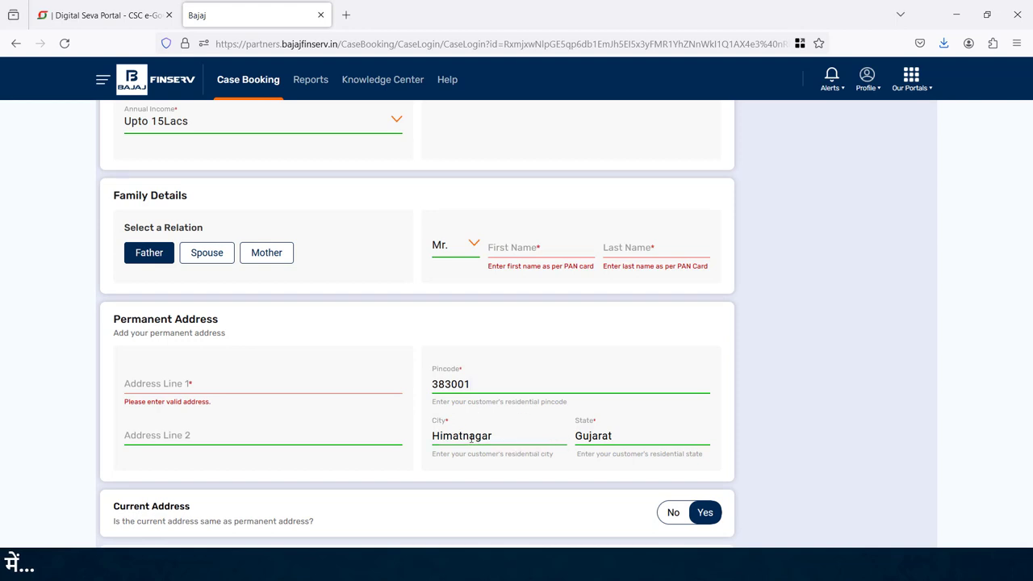
{"action": "scroll", "coordinate": [1023, 419], "scroll_direction": "down", "scroll_amount": 4}
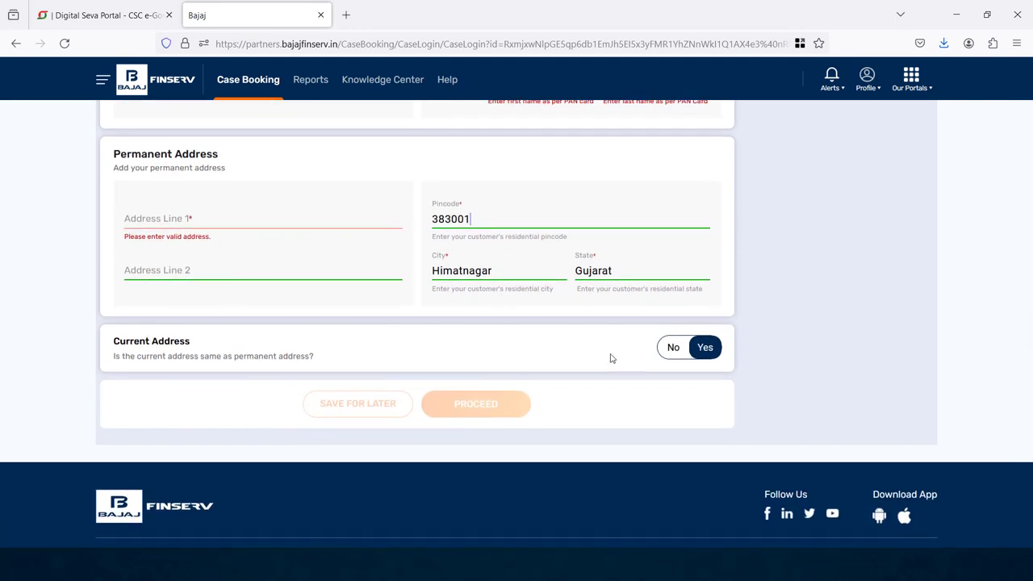
{"action": "left_click", "coordinate": [675, 349]}
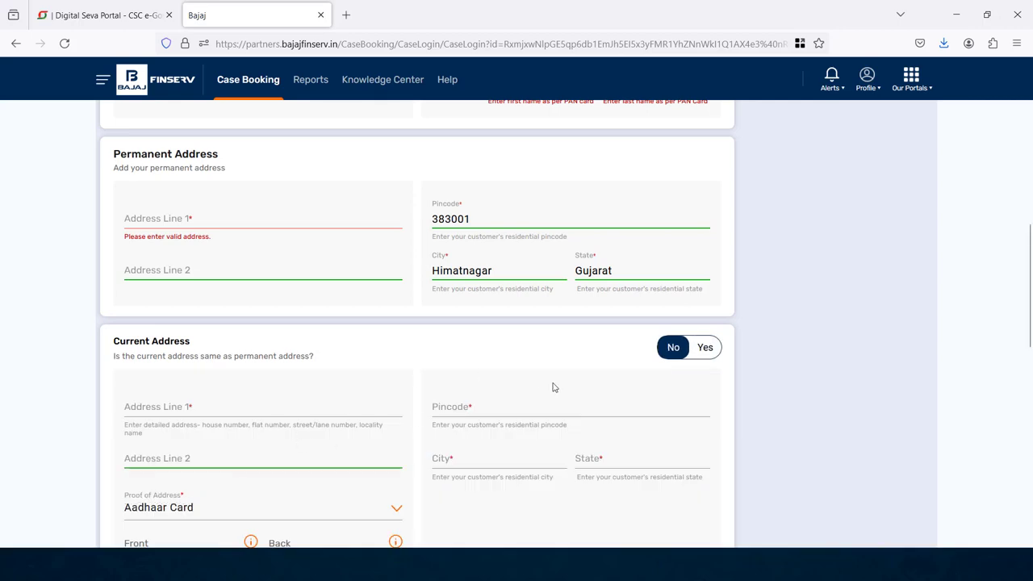
{"action": "left_click", "coordinate": [705, 347]}
{"action": "left_click", "coordinate": [478, 295]}
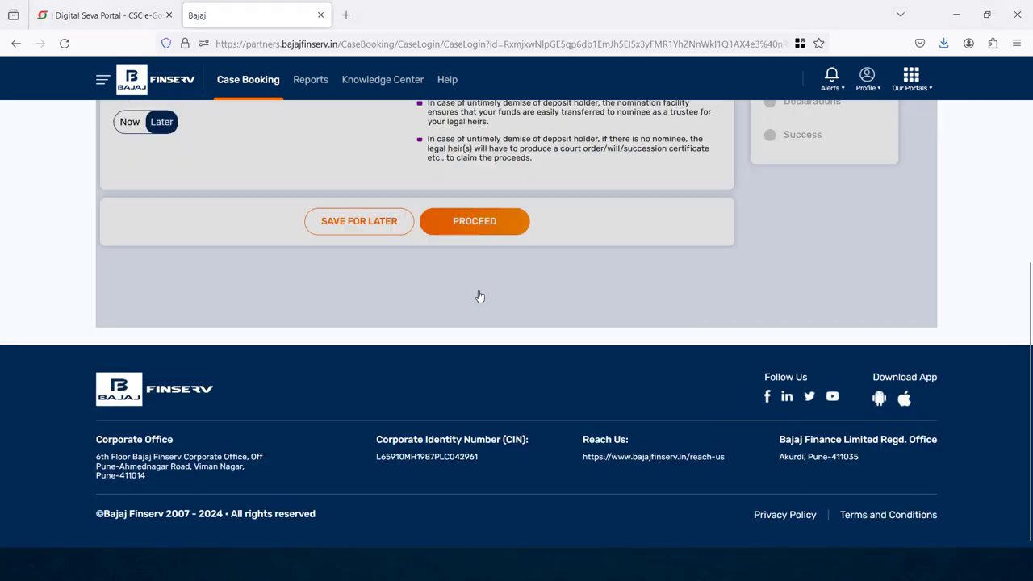
- Skip the nominee, enter IFSC HDFC0000405 and the bank account number, and confirm
{"action": "left_click", "coordinate": [485, 483]}
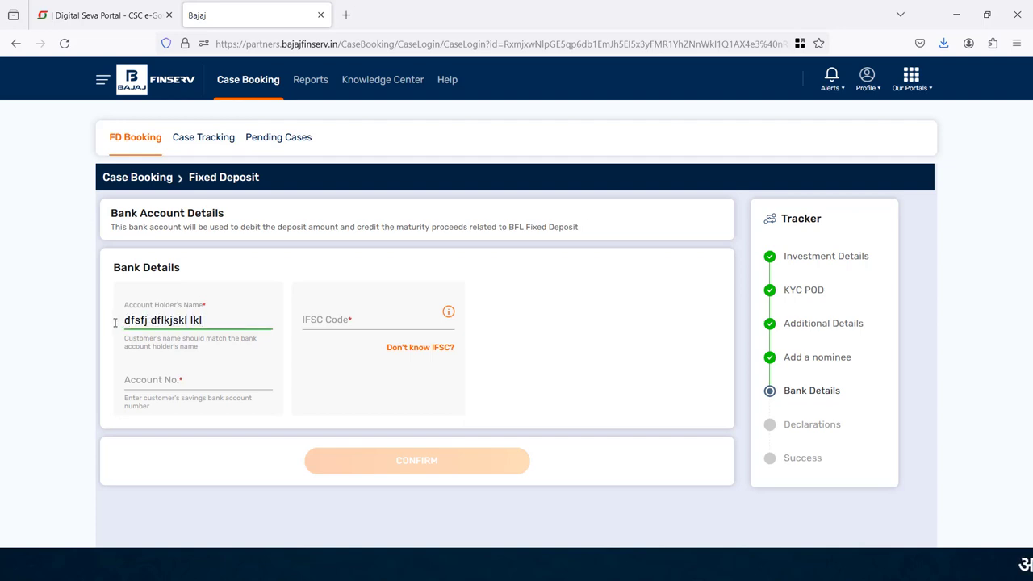
{"action": "left_click", "coordinate": [323, 320]}
{"action": "type", "text": "HDFC0000405"}
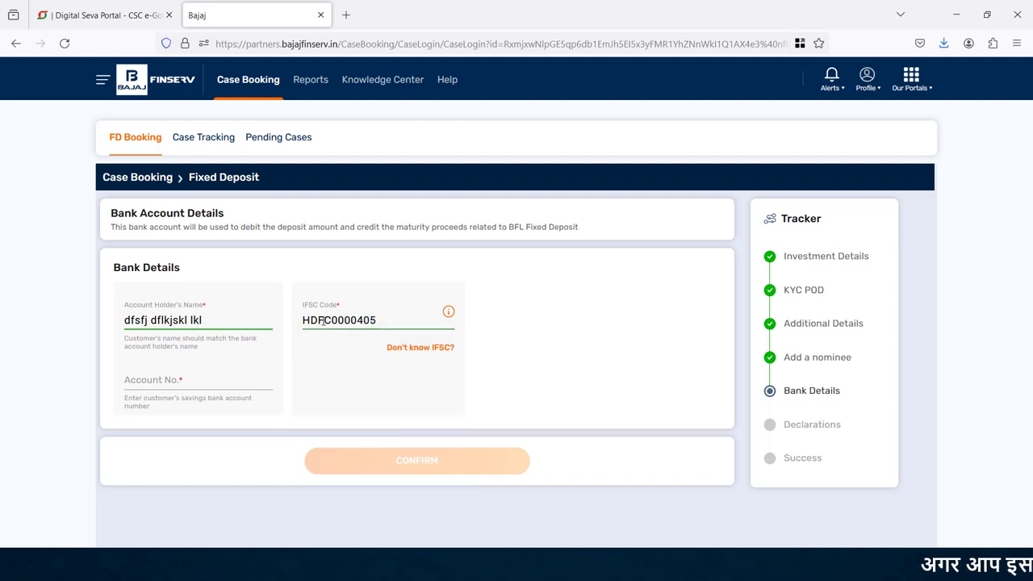
{"action": "left_click", "coordinate": [173, 383]}
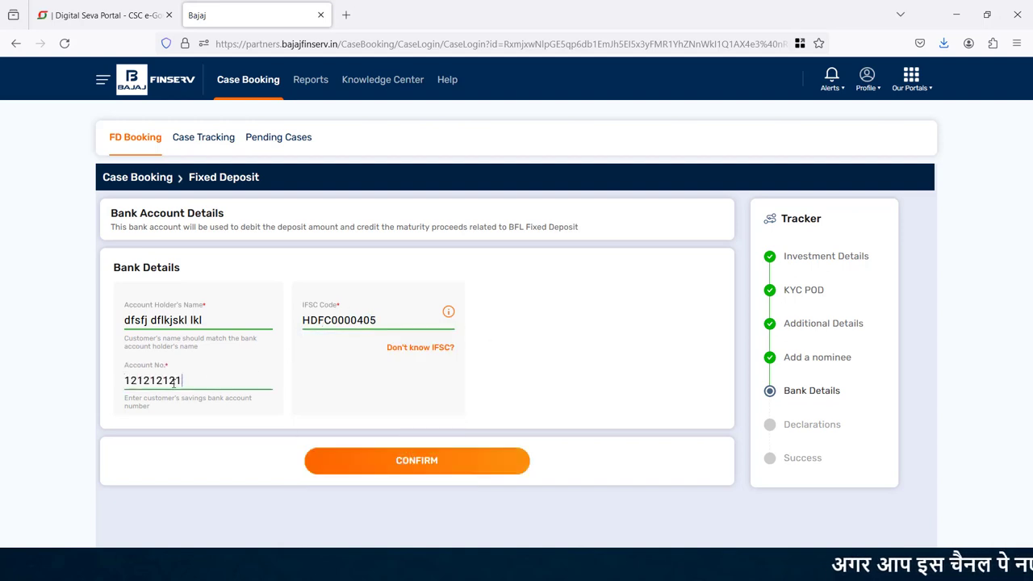
{"action": "left_click", "coordinate": [428, 464]}
- Leave all declarations on No and proceed to the payment-mode choice
{"action": "scroll", "coordinate": [1027, 197], "scroll_direction": "up", "scroll_amount": 1}
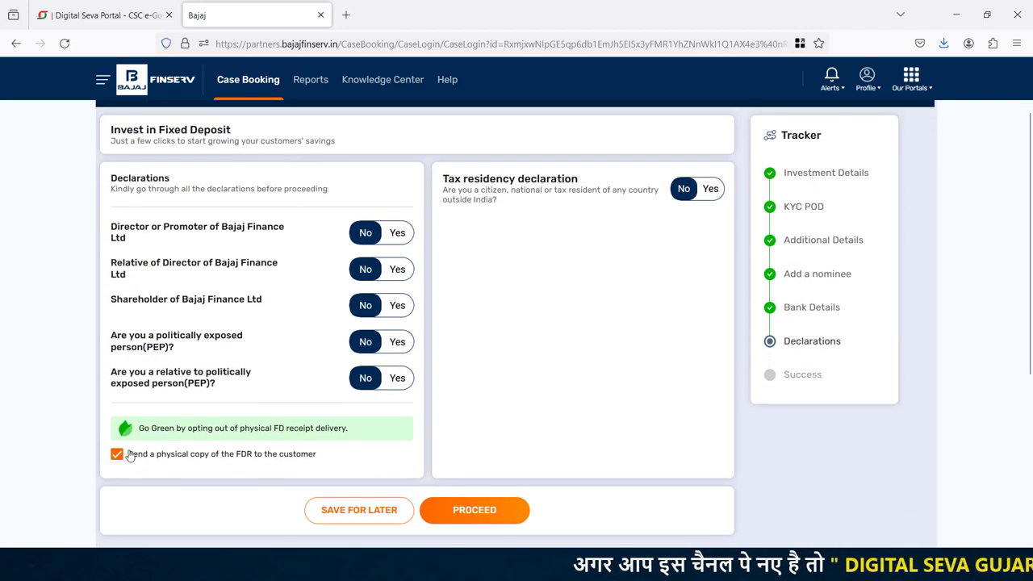
{"action": "left_click", "coordinate": [474, 510]}
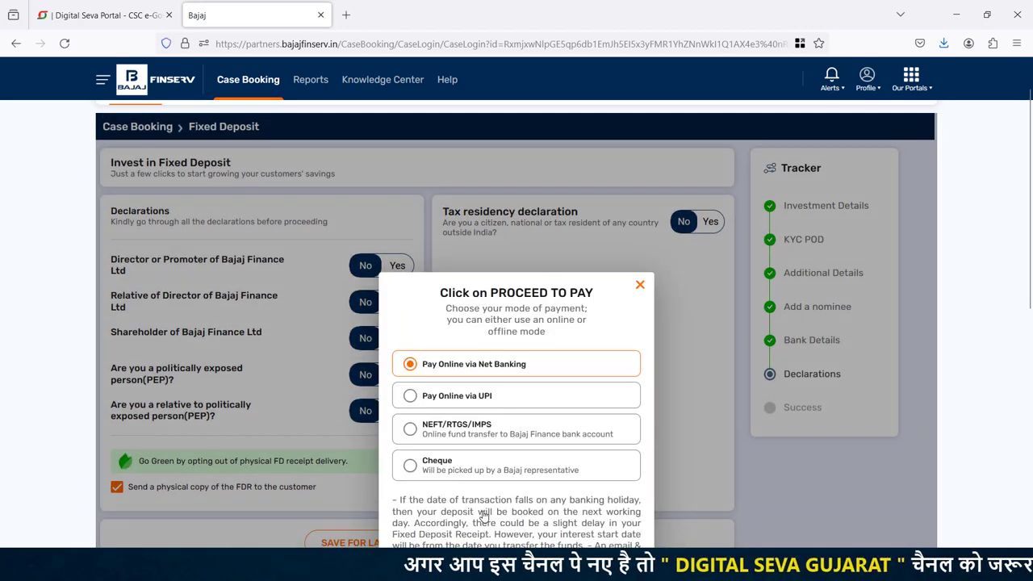
{"action": "scroll", "coordinate": [1031, 258], "scroll_direction": "down", "scroll_amount": 2}
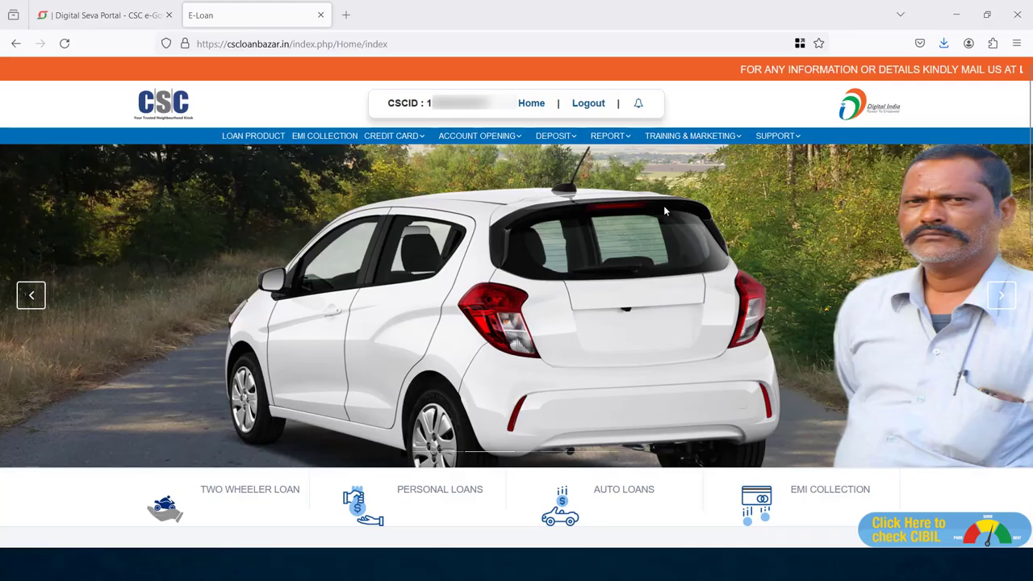
- Open SUPPORT > BAJAJ FD and search contacts for state GUJARAT, city Himatnagar
{"action": "mouse_move", "coordinate": [778, 136]}
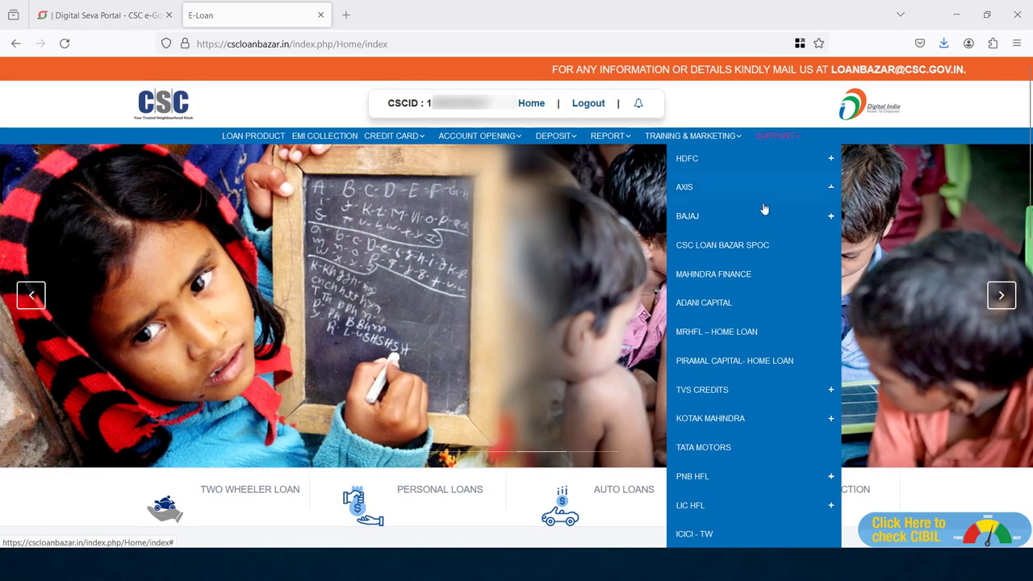
{"action": "mouse_move", "coordinate": [756, 226]}
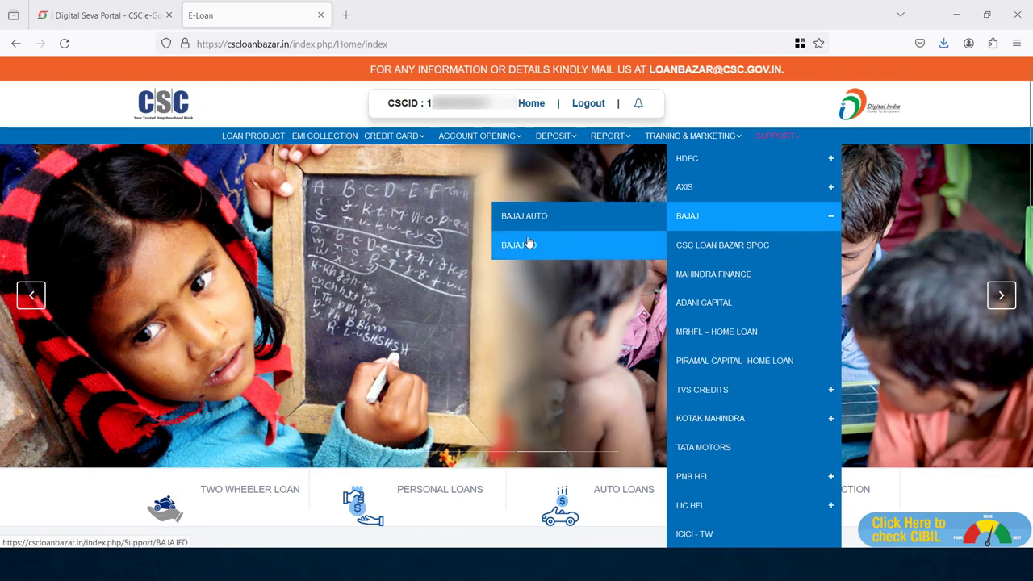
{"action": "left_click", "coordinate": [529, 244]}
{"action": "left_click", "coordinate": [192, 236]}
{"action": "left_click", "coordinate": [162, 392]}
{"action": "left_click", "coordinate": [293, 236]}
{"action": "scroll", "coordinate": [307, 363], "scroll_direction": "down", "scroll_amount": 5}
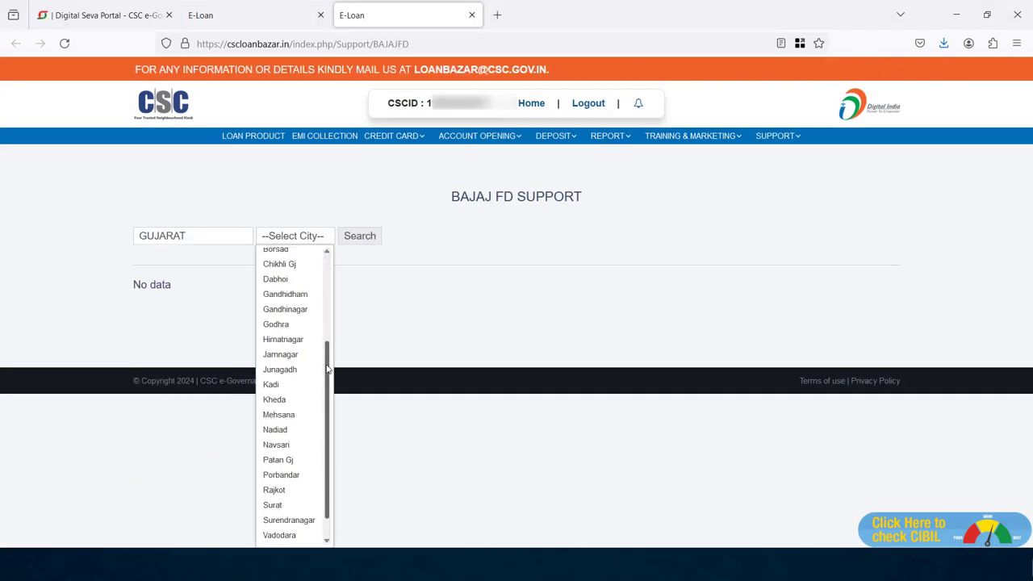
{"action": "scroll", "coordinate": [328, 369], "scroll_direction": "up", "scroll_amount": 2}
{"action": "left_click", "coordinate": [286, 415]}
{"action": "left_click", "coordinate": [357, 237]}
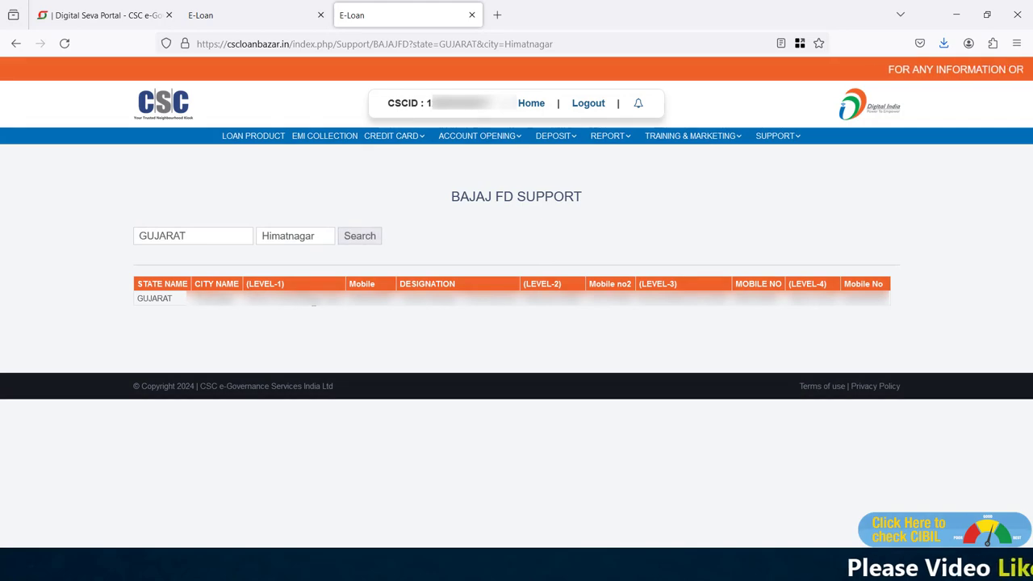